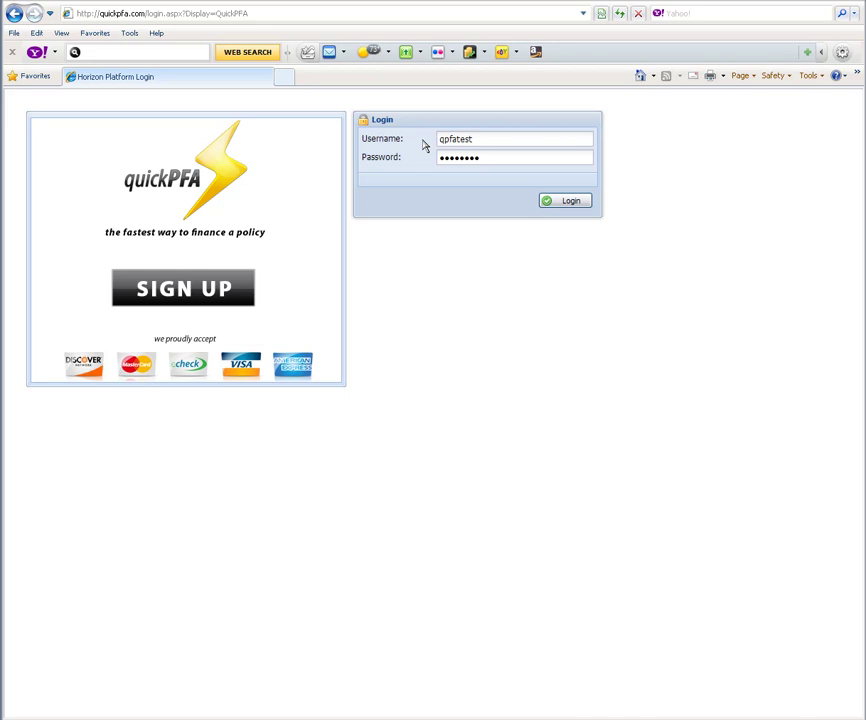
# Step: Sign in to quickPFA with the agency test account's entered credentials
pyautogui.click(546, 205)
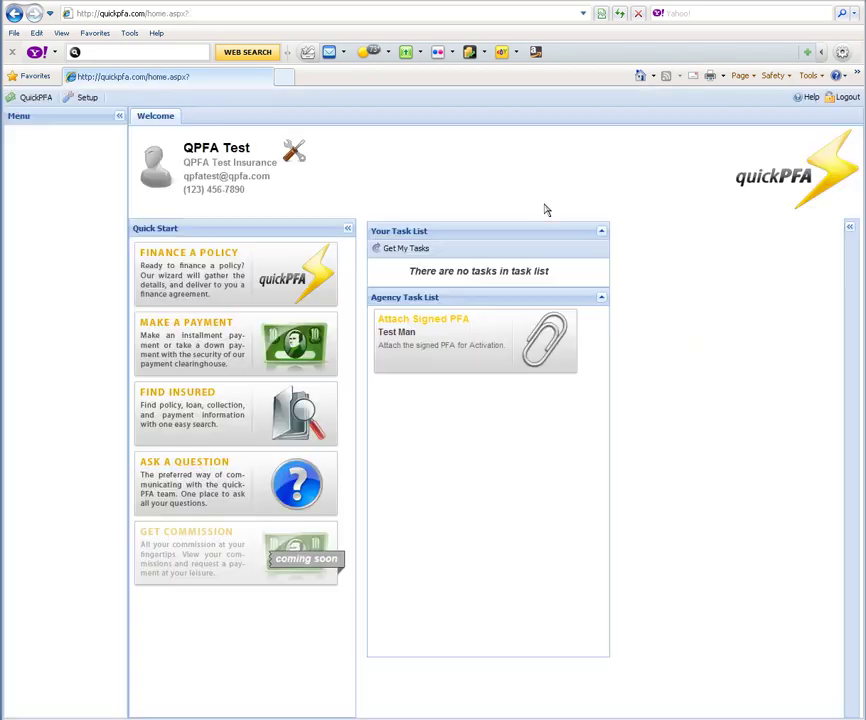
# Step: Start a new quote from the Finance a Policy tile and open the Program list
pyautogui.click(214, 283)
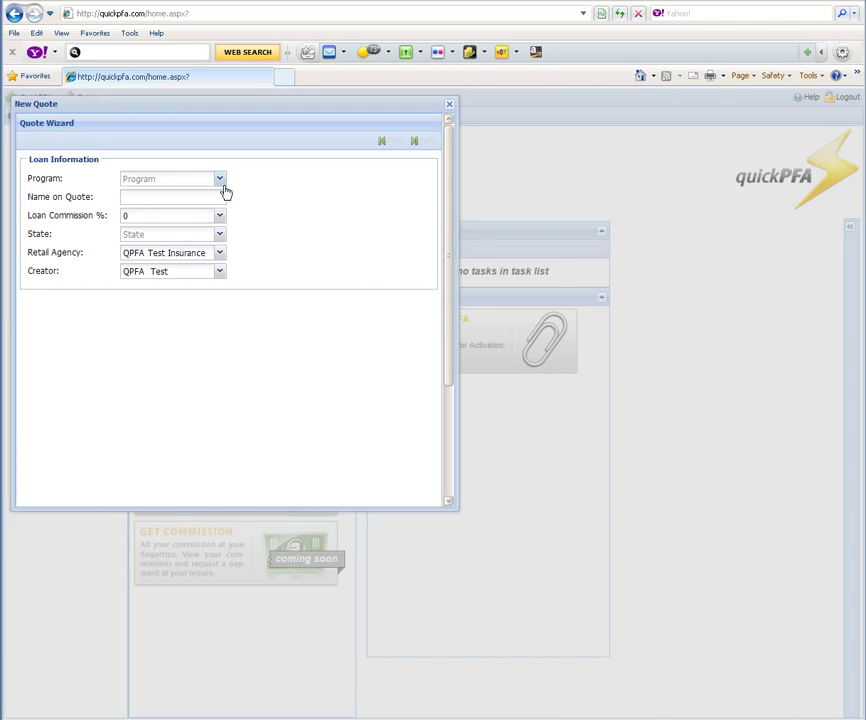
pyautogui.click(219, 178)
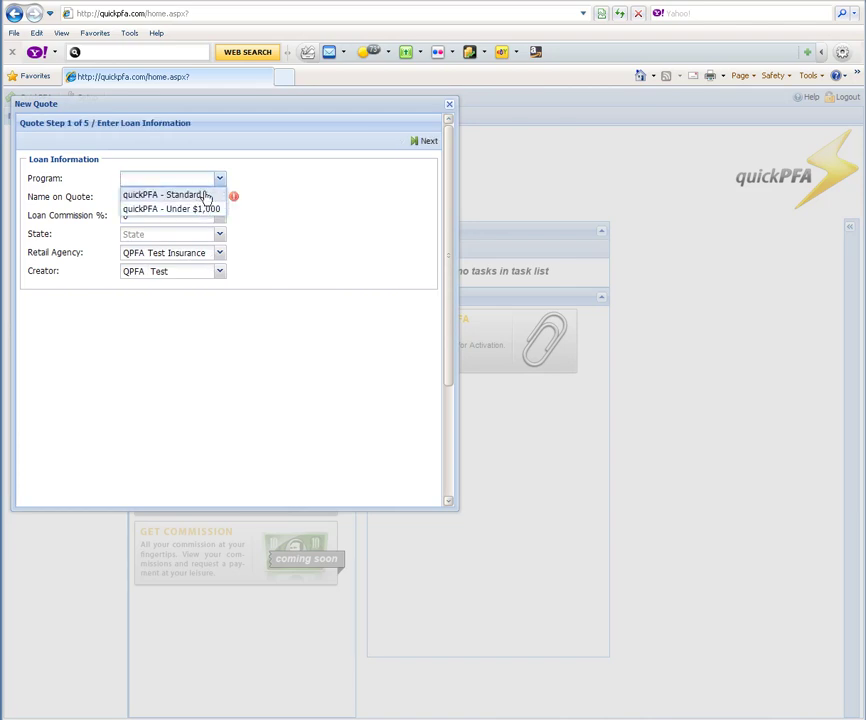
# Step: Set program quickPFA - Standard, the insured's name, 1% loan commission and California, then continue
pyautogui.click(205, 195)
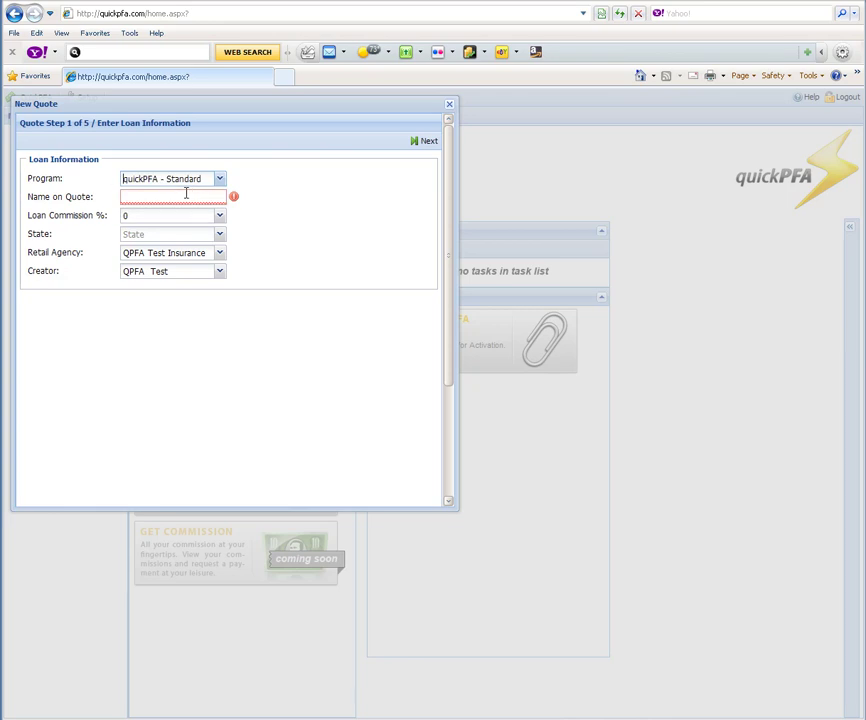
pyautogui.write('Te')
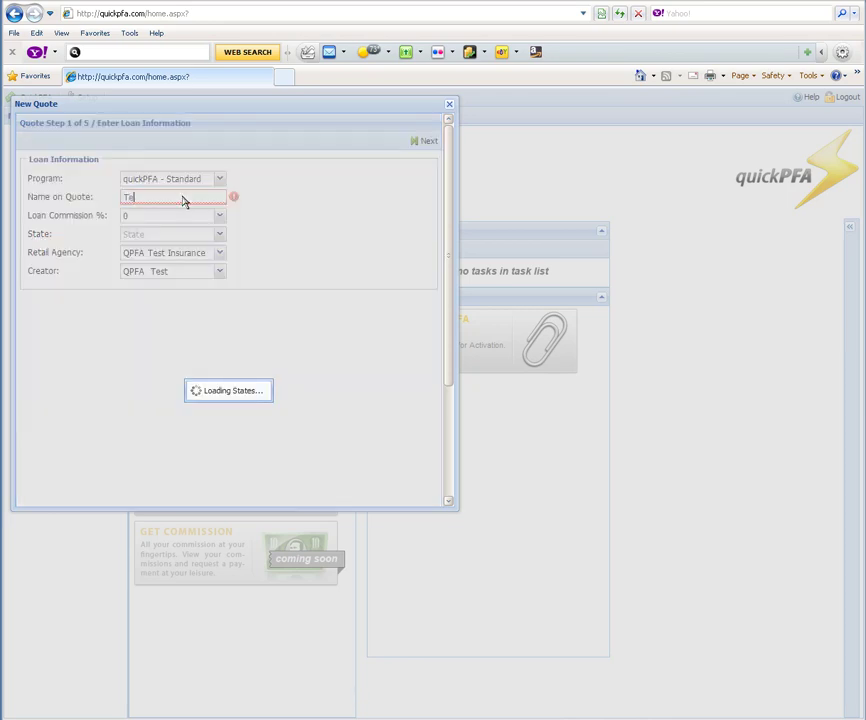
pyautogui.write('st Person')
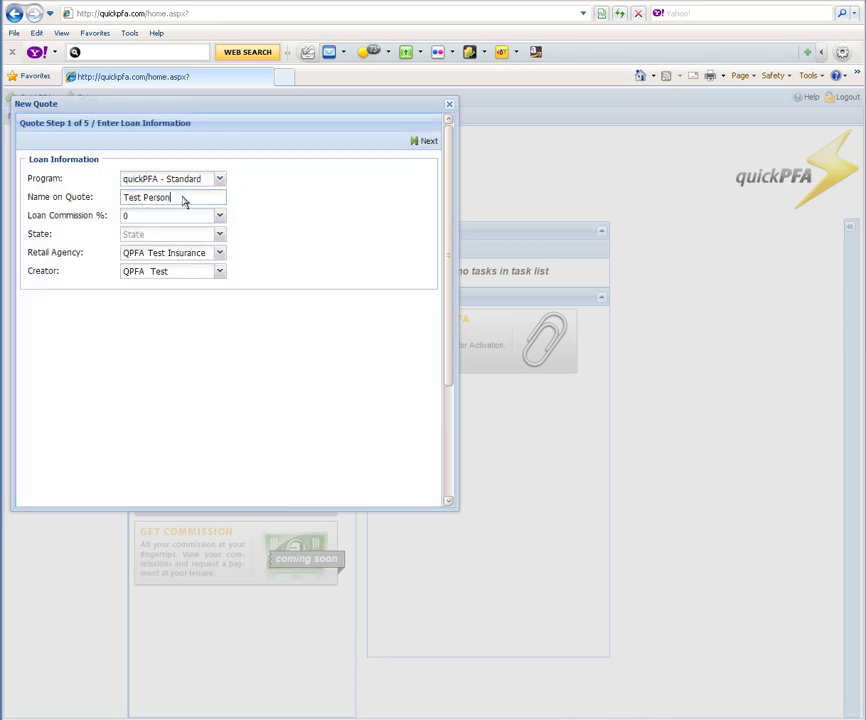
pyautogui.click(219, 217)
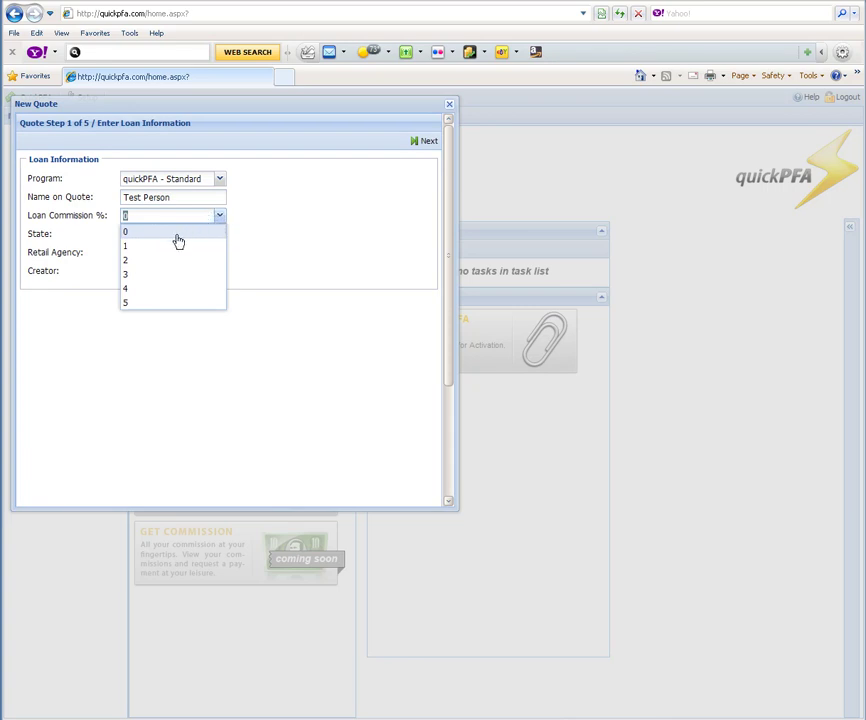
pyautogui.click(140, 246)
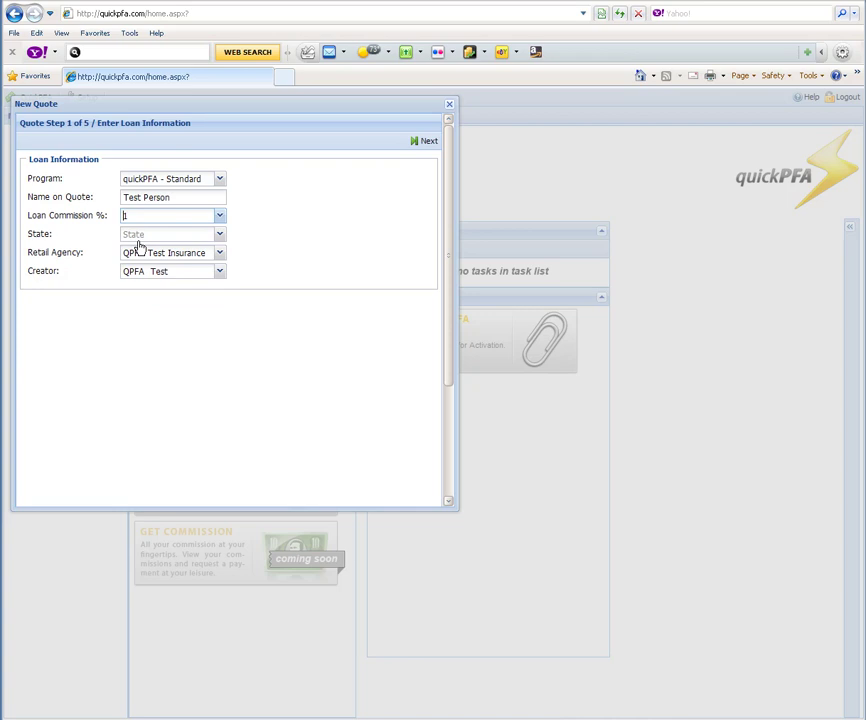
pyautogui.click(220, 236)
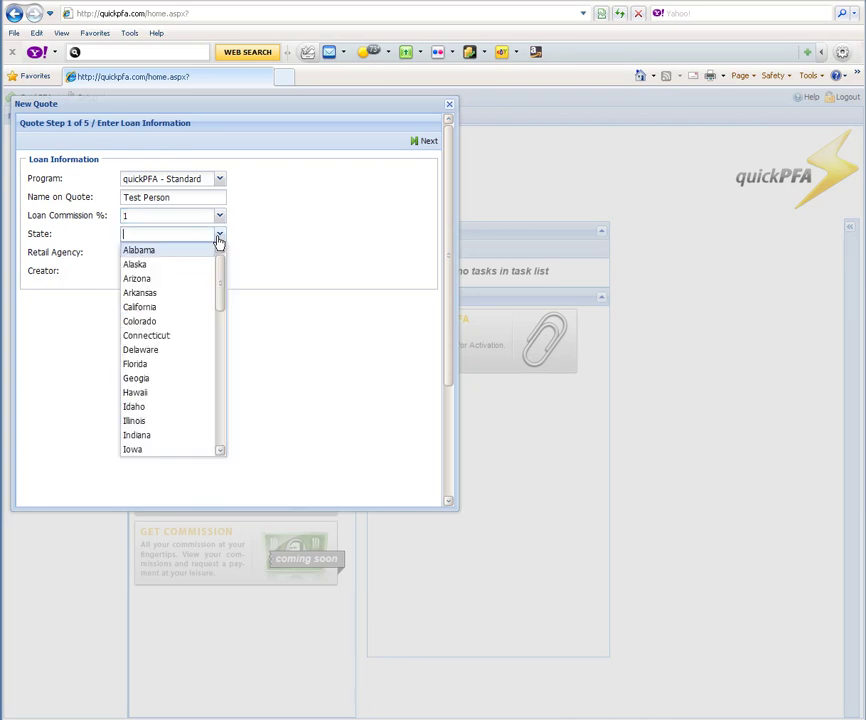
pyautogui.click(180, 310)
pyautogui.click(423, 143)
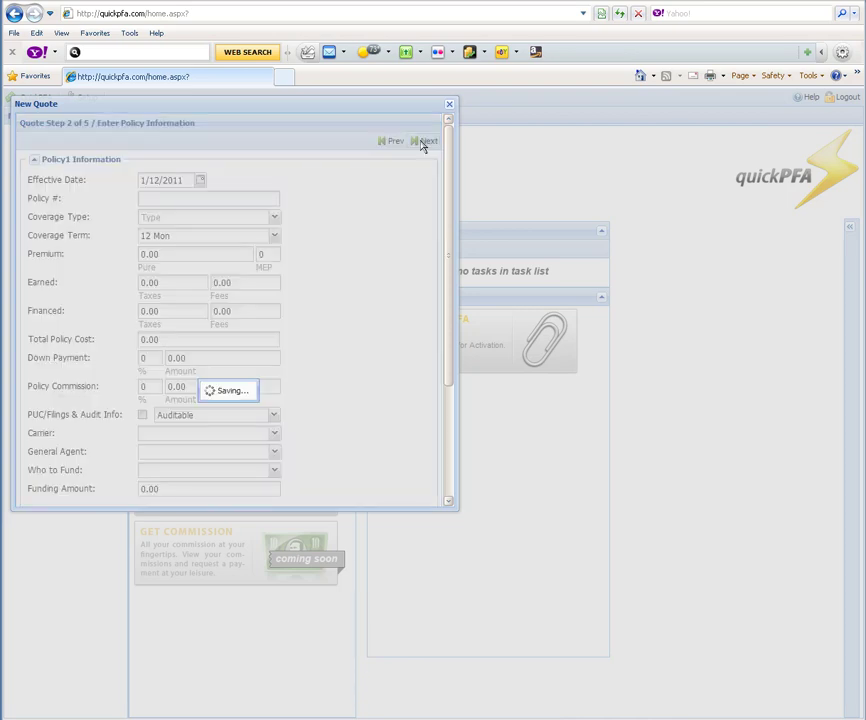
# Step: Enter policy number TBD with General Liability as the coverage type
pyautogui.click(241, 197)
pyautogui.write('TBD')
pyautogui.click(274, 218)
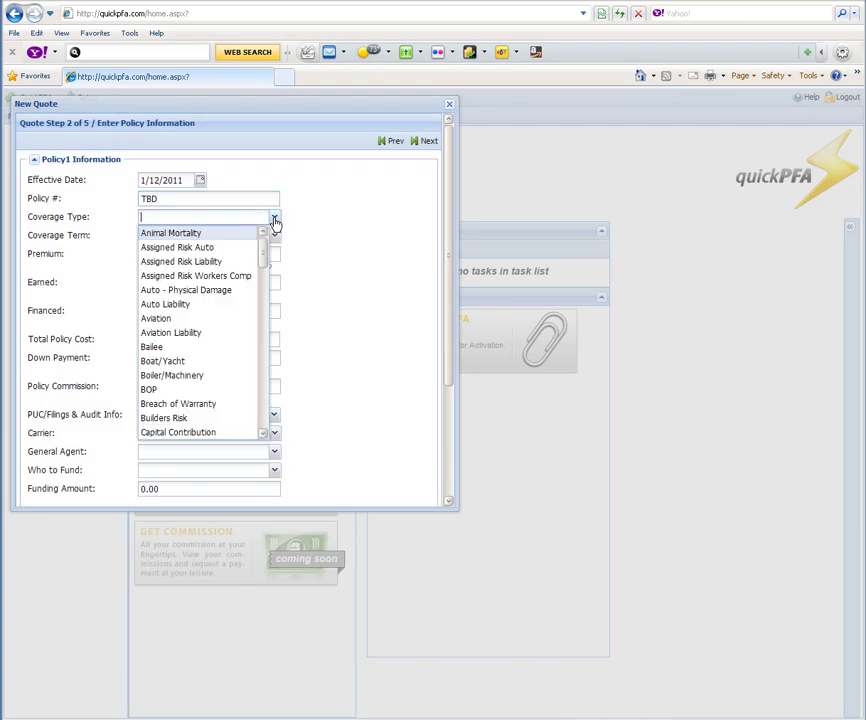
pyautogui.write('gen')
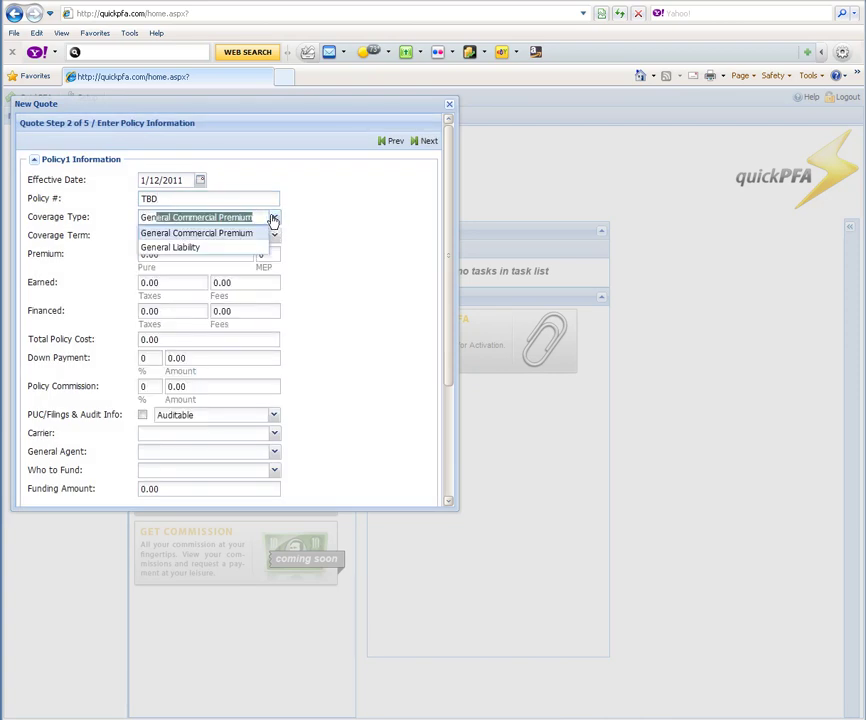
pyautogui.click(255, 248)
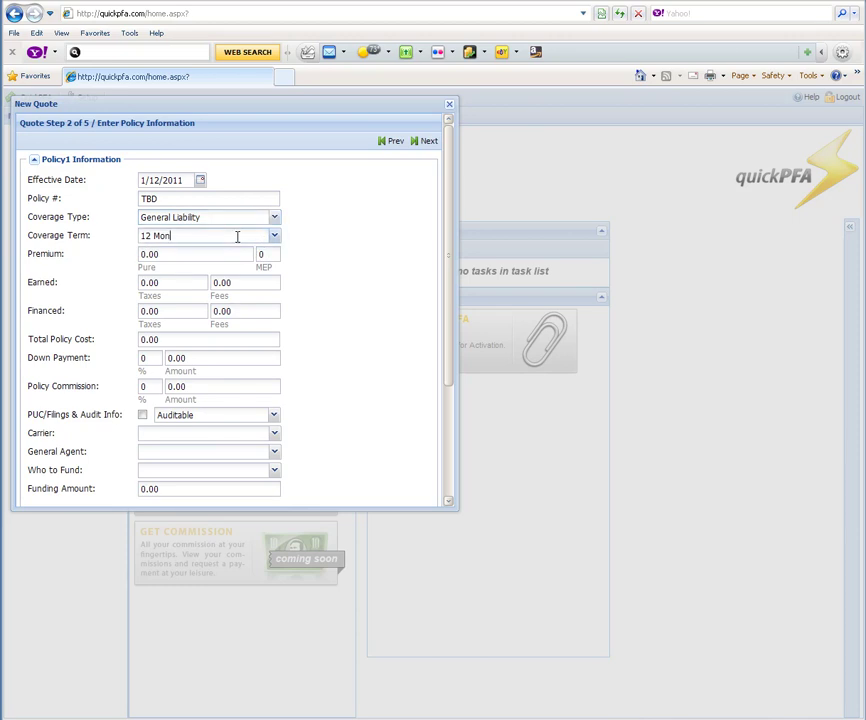
# Step: Enter premium 1352, MEP 25 and earned fees 125.25 for Policy1
pyautogui.press('Tab')
pyautogui.write('135')
pyautogui.press('Tab')
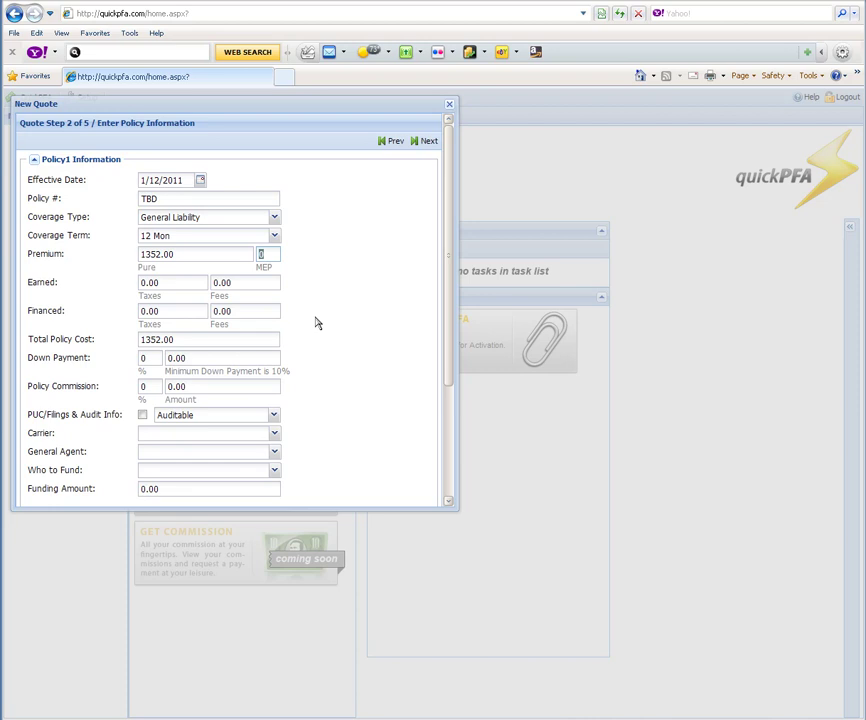
pyautogui.press('Tab')
pyautogui.press('Tab')
pyautogui.write('125.25')
pyautogui.press('Tab')
pyautogui.press('Tab')
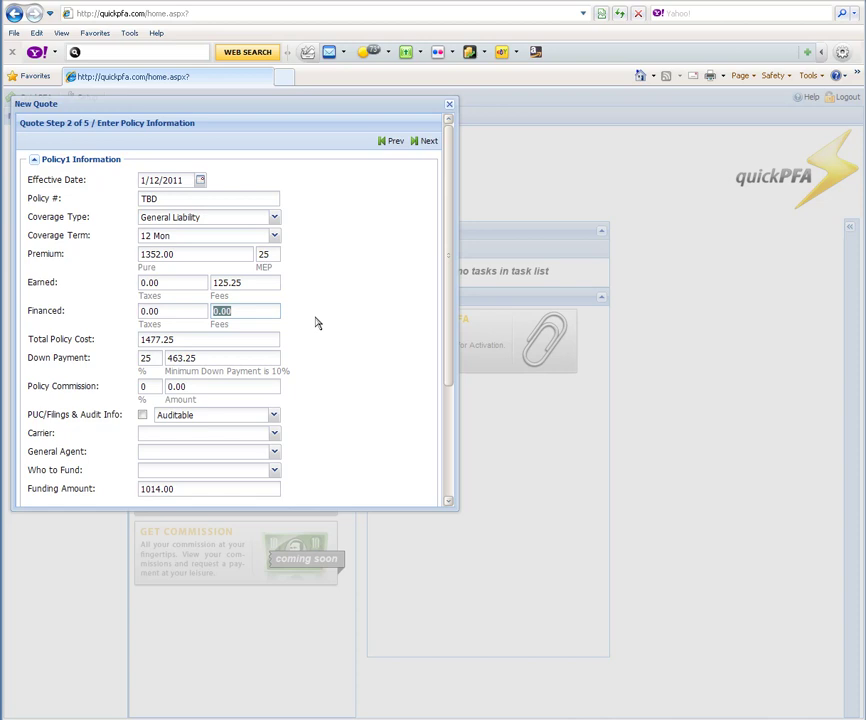
pyautogui.press('Tab')
pyautogui.press('Tab')
pyautogui.press('Tab')
pyautogui.press('Tab')
pyautogui.press('Tab')
# Step: Choose First Financial Insurance Co as carrier and Allen Financial Insurance Group as general agent
pyautogui.write('f')
pyautogui.press('Down')
pyautogui.press('Down')
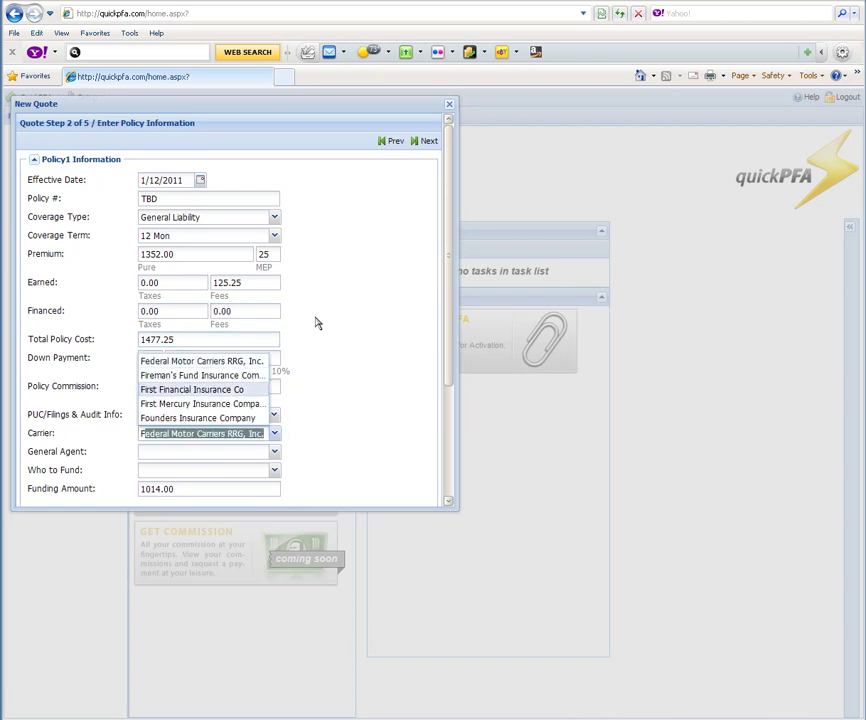
pyautogui.press('Tab')
pyautogui.press('Down')
pyautogui.press('Down')
pyautogui.press('Down')
pyautogui.press('Down')
pyautogui.press('Down')
pyautogui.press('Down')
pyautogui.press('Tab')
pyautogui.press('Down')
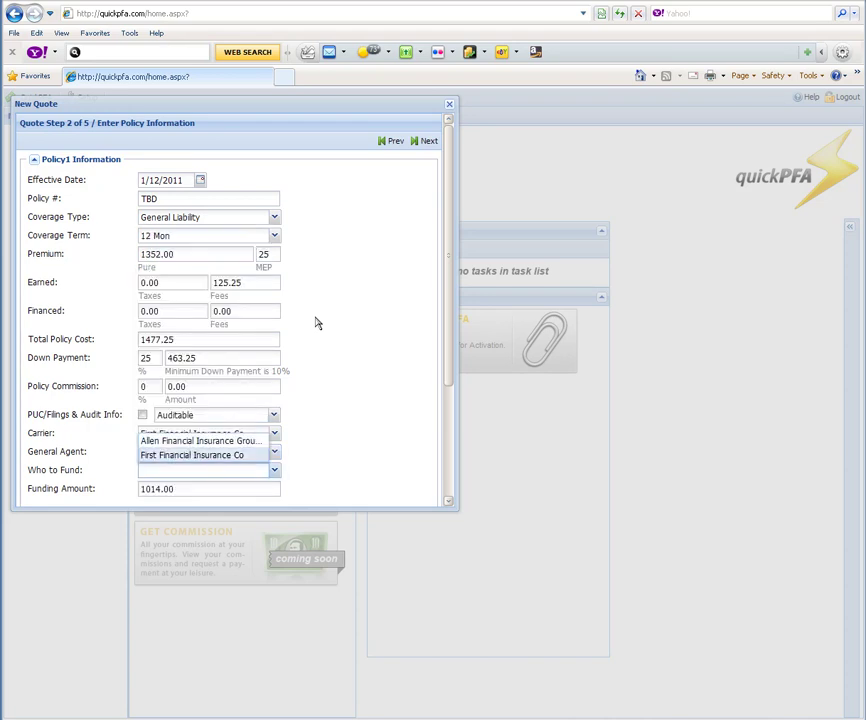
# Step: Make Allen Financial Insurance Group the funding recipient, review the policy, and proceed to Confirm Rates
pyautogui.press('Tab')
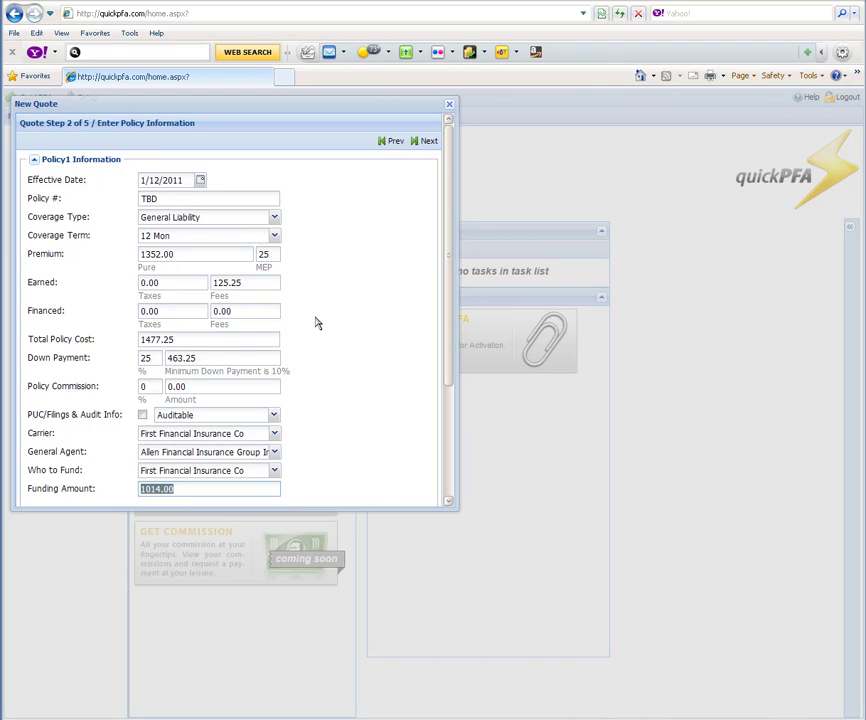
pyautogui.hotkey('shift', 'Tab')
pyautogui.press('Down')
pyautogui.press('Up')
pyautogui.press('Tab')
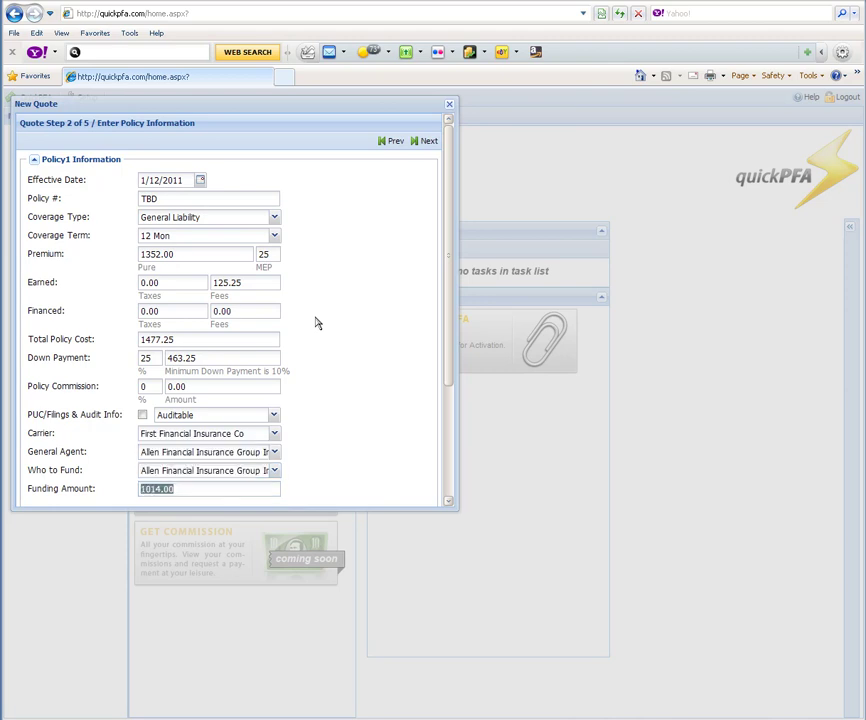
pyautogui.scroll(-3, 315, 323)
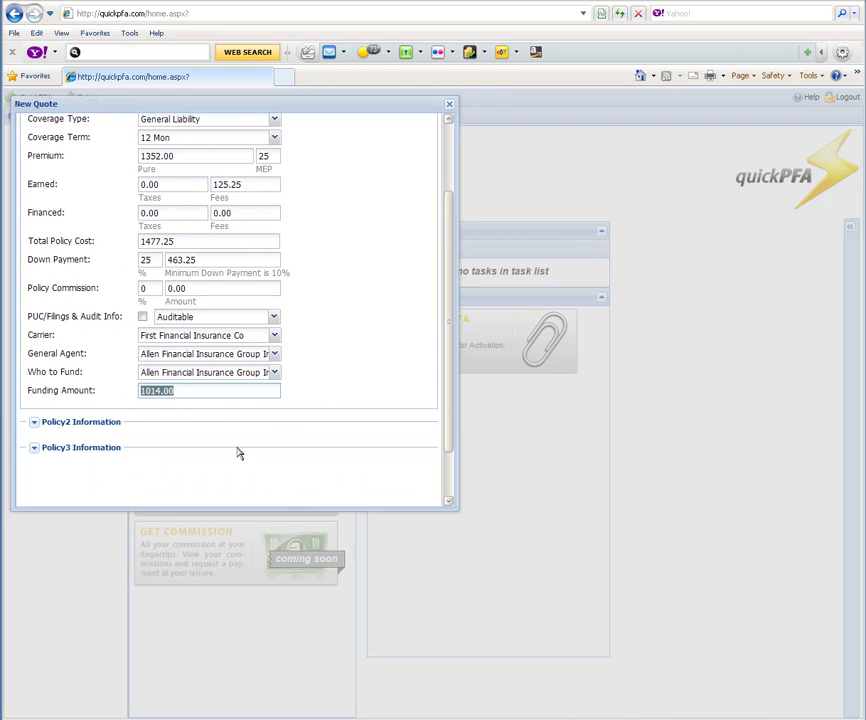
pyautogui.scroll(3, 261, 448)
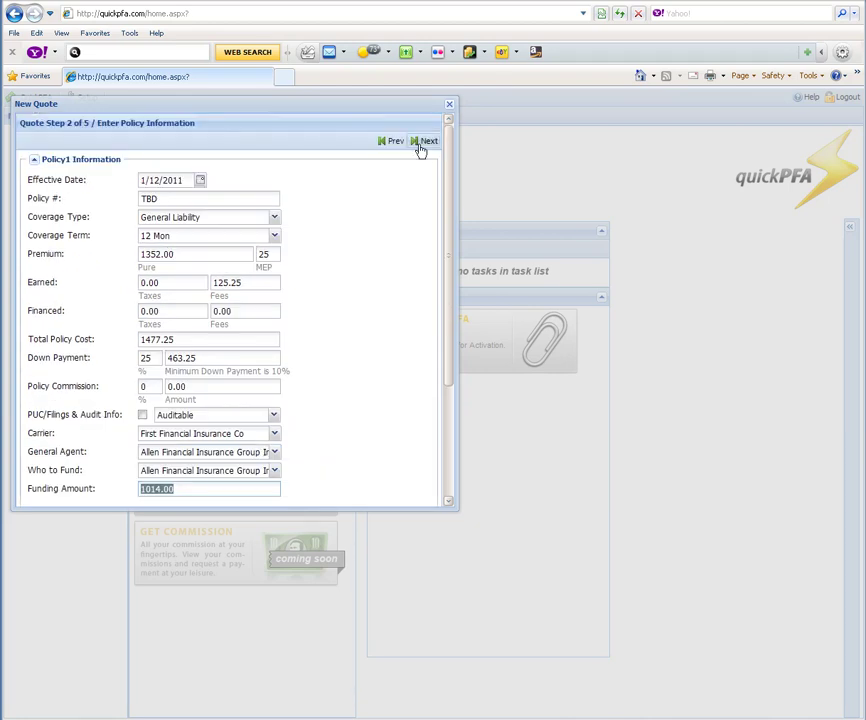
pyautogui.click(421, 145)
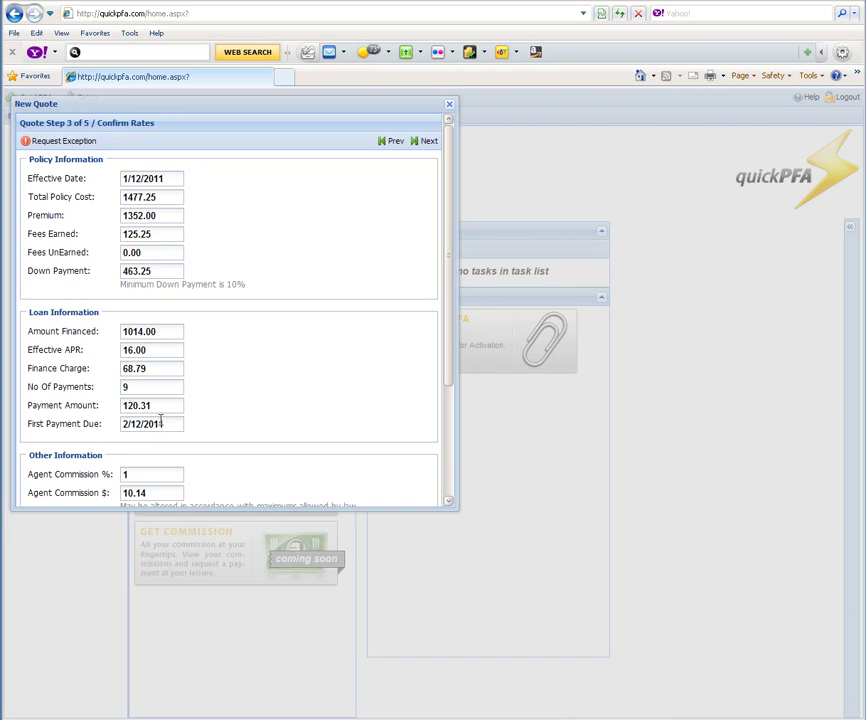
pyautogui.click(50, 141)
# Step: On the insured details step, enter the insured's phone number, correcting a missing digit
pyautogui.click(416, 143)
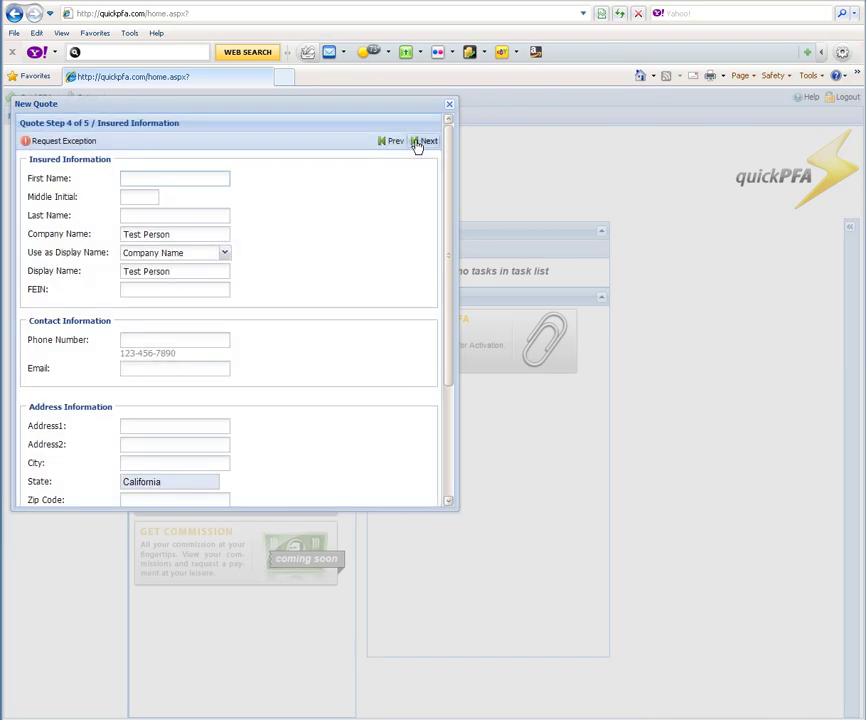
pyautogui.click(204, 341)
pyautogui.press('Tab')
pyautogui.press('Tab')
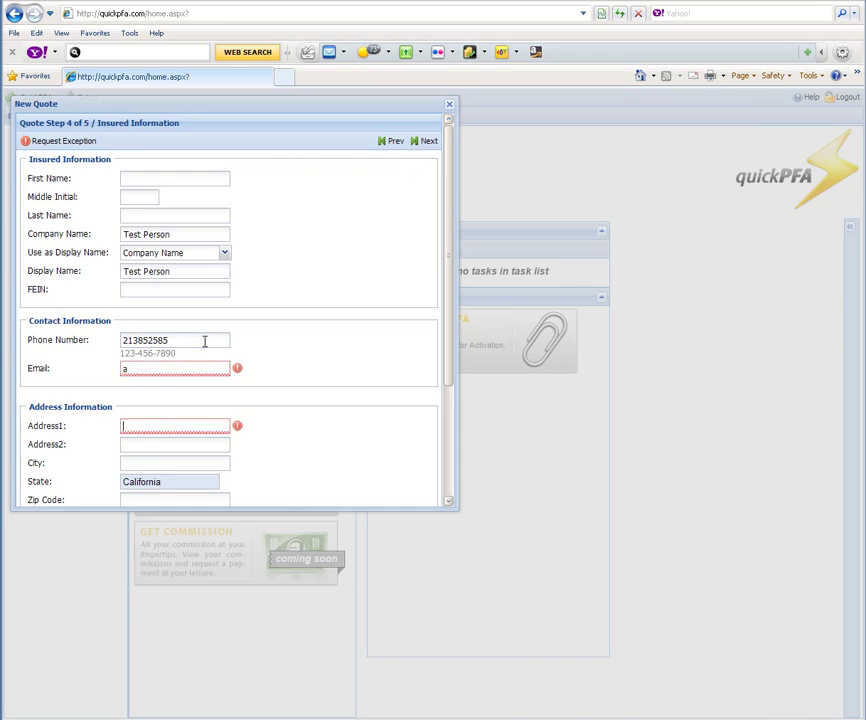
pyautogui.doubleClick(204, 341)
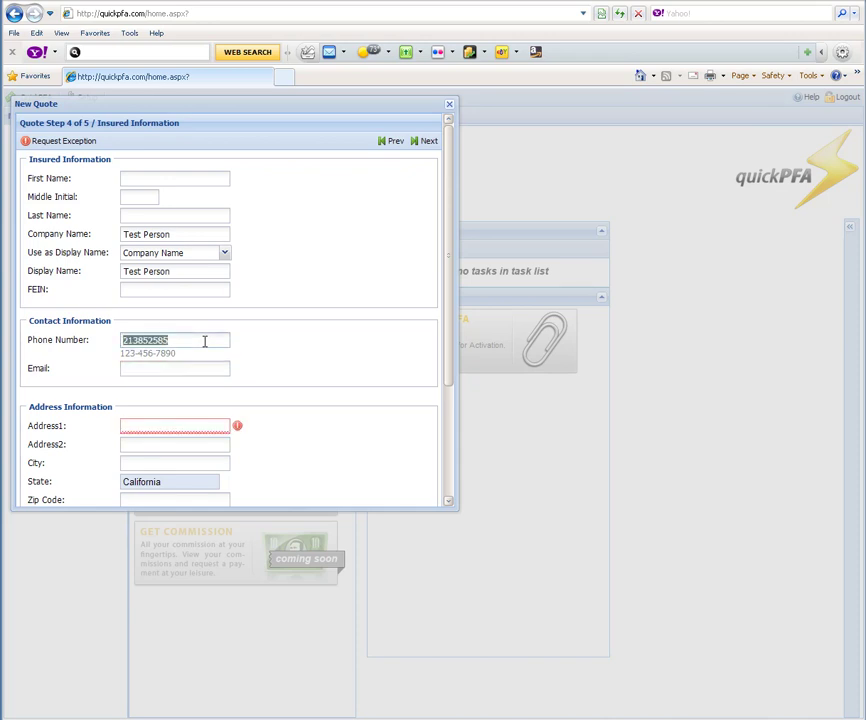
pyautogui.press('Tab')
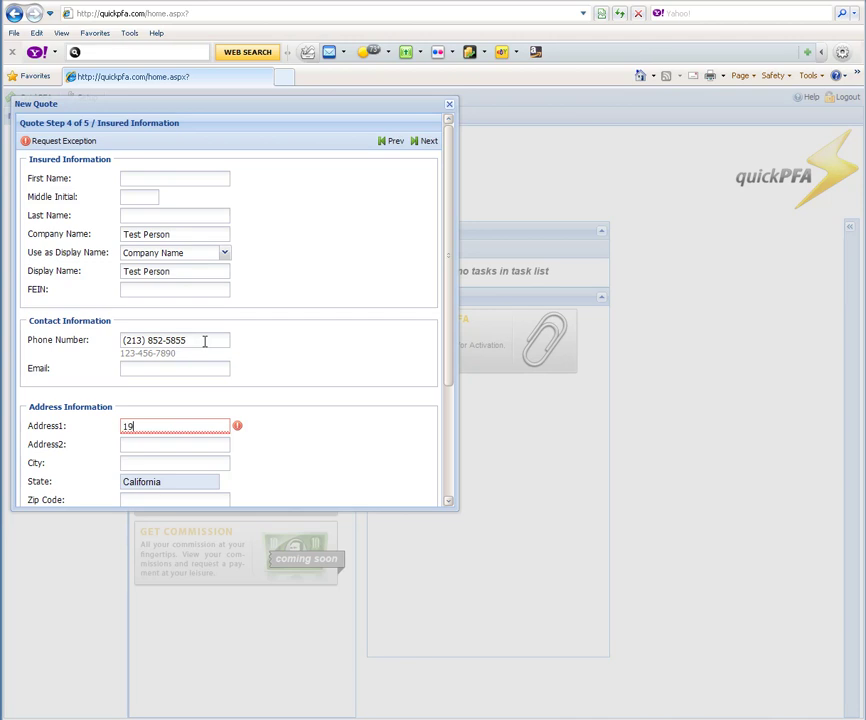
# Step: Fill in the insured's street address, city and zip code, then save the quote
pyautogui.write('Grteen')
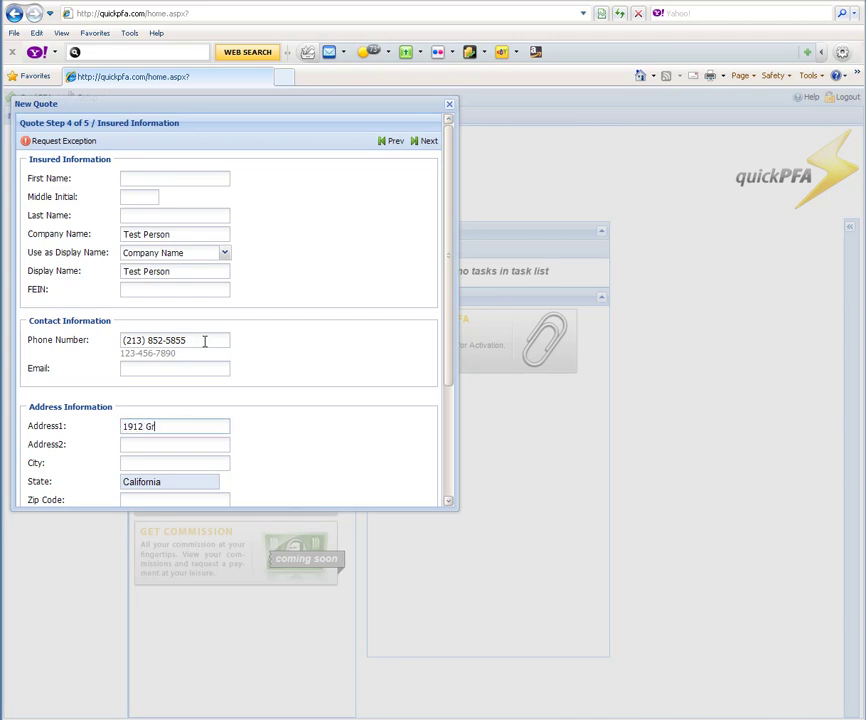
pyautogui.press('Tab')
pyautogui.press('Tab')
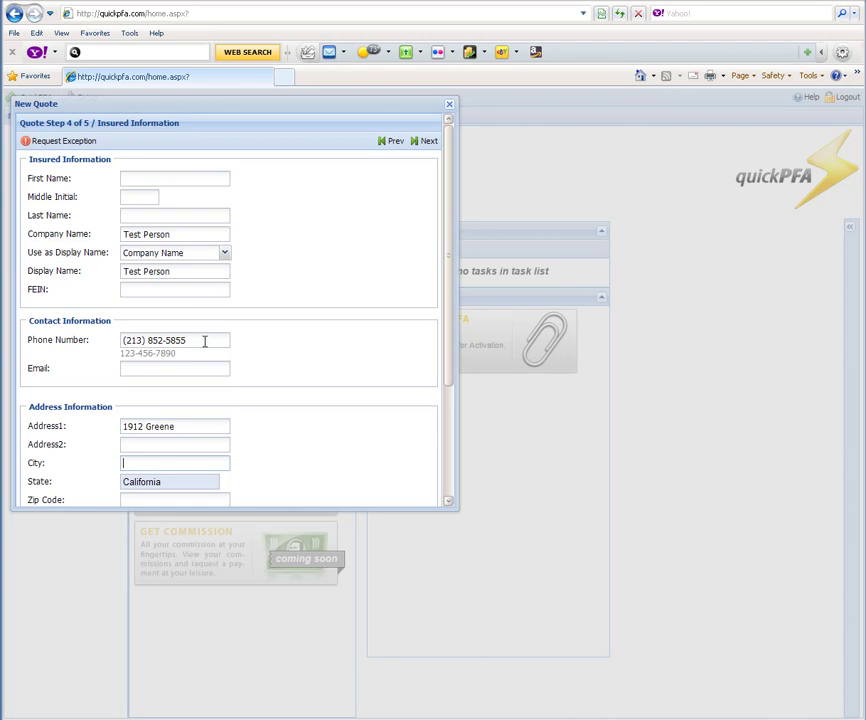
pyautogui.write('Tiburon')
pyautogui.press('Tab')
pyautogui.press('Tab')
pyautogui.write('92015')
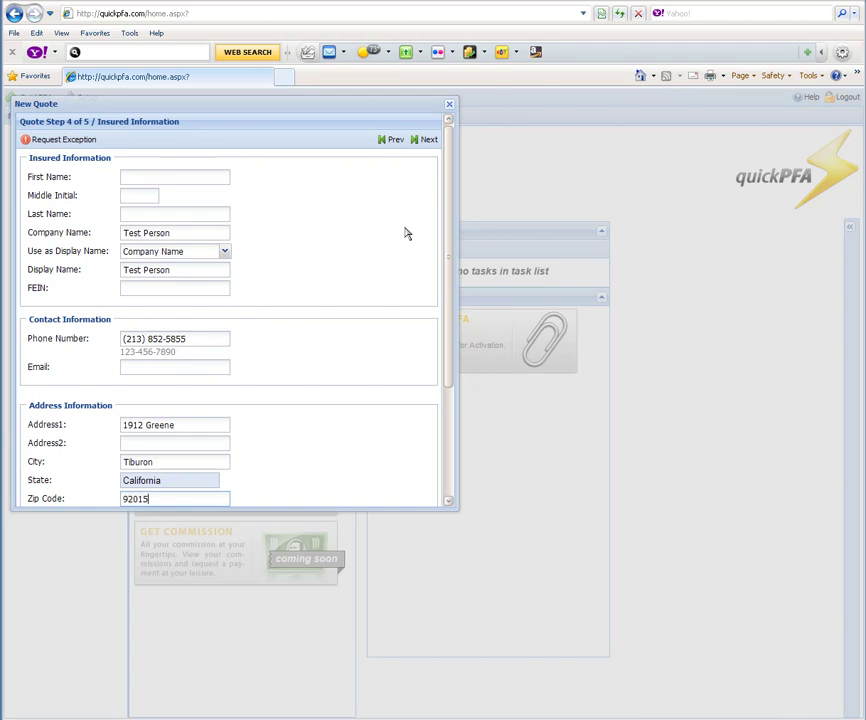
pyautogui.click(422, 143)
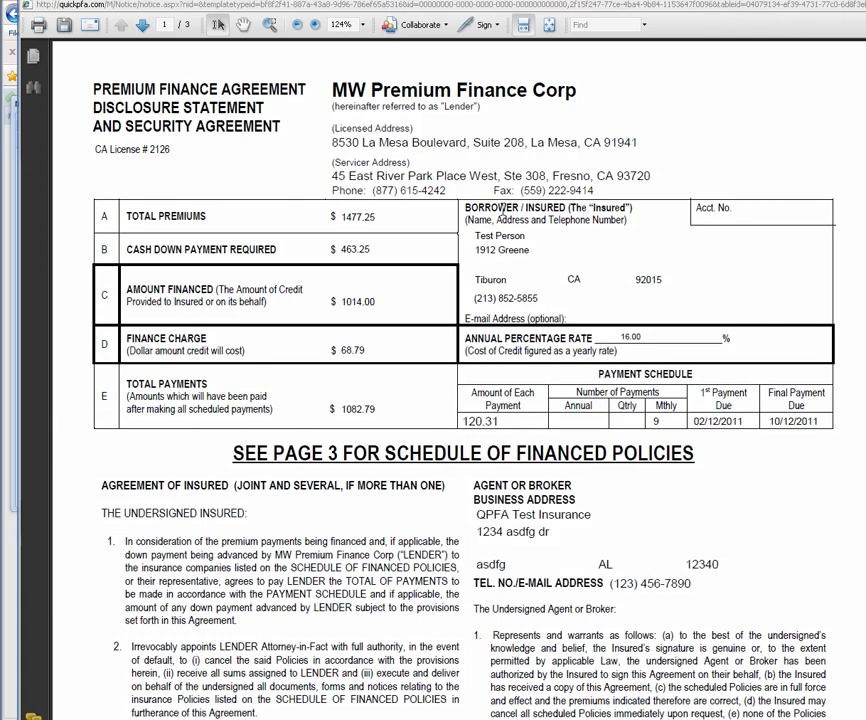
# Step: Scroll through the generated PFA PDF, close it, then close the quote window
pyautogui.scroll(-1, 505, 210)
pyautogui.scroll(-10, 325, 347)
pyautogui.scroll(9, 336, 333)
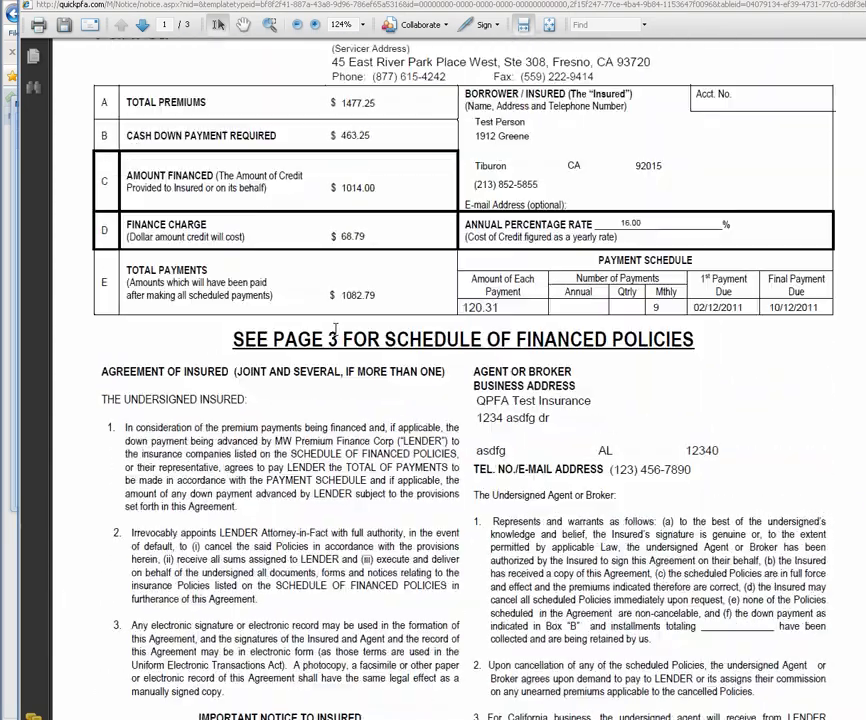
pyautogui.scroll(1, 336, 333)
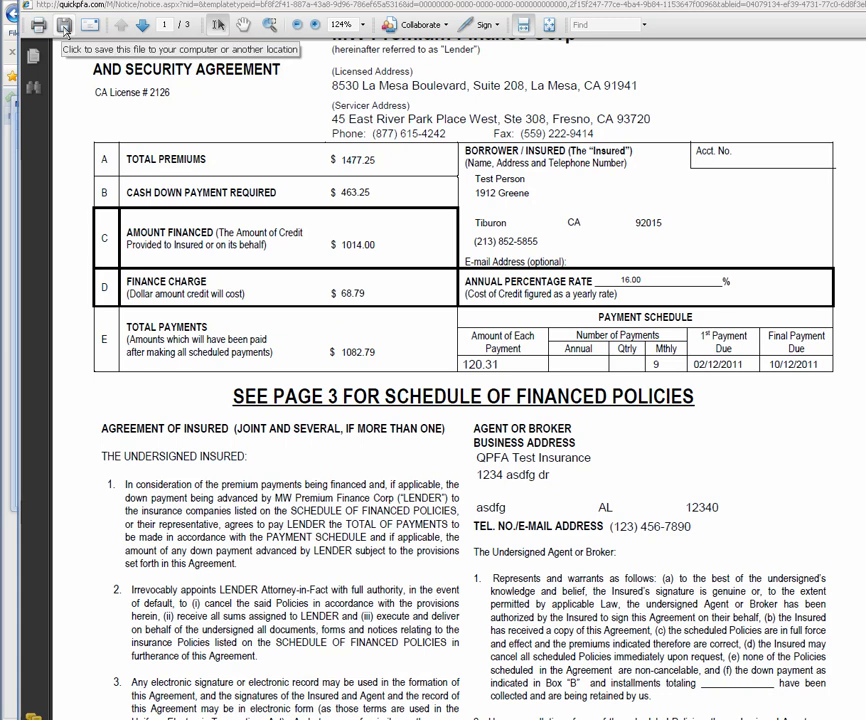
pyautogui.scroll(1, 228, 478)
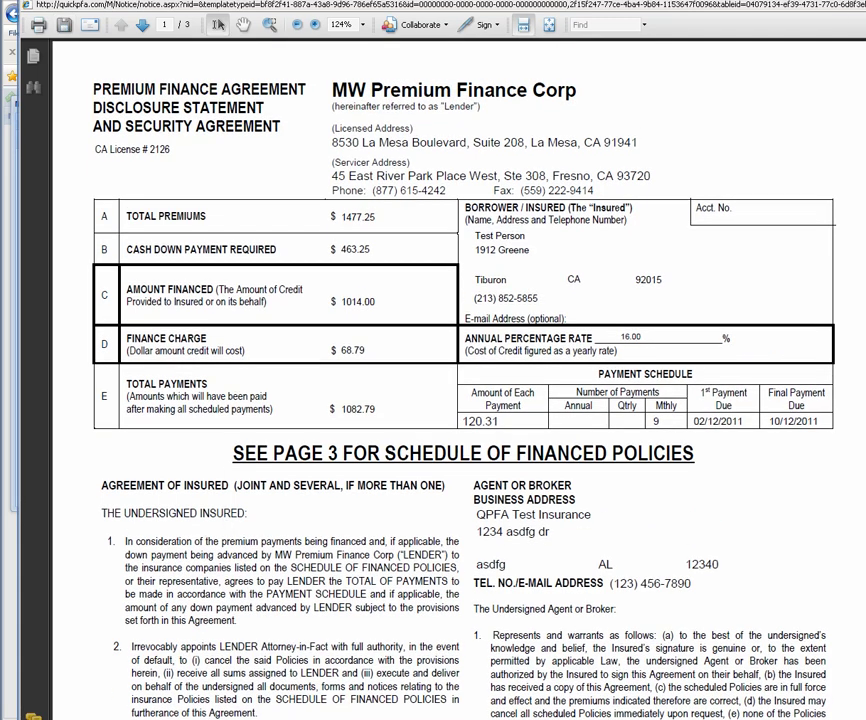
pyautogui.hotkey('alt', 'F4')
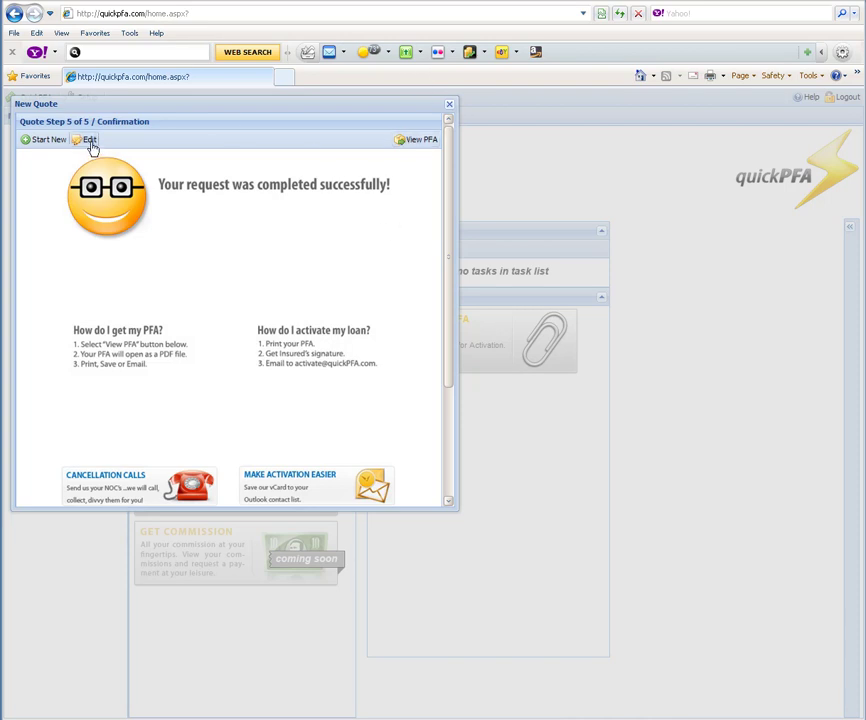
pyautogui.click(449, 108)
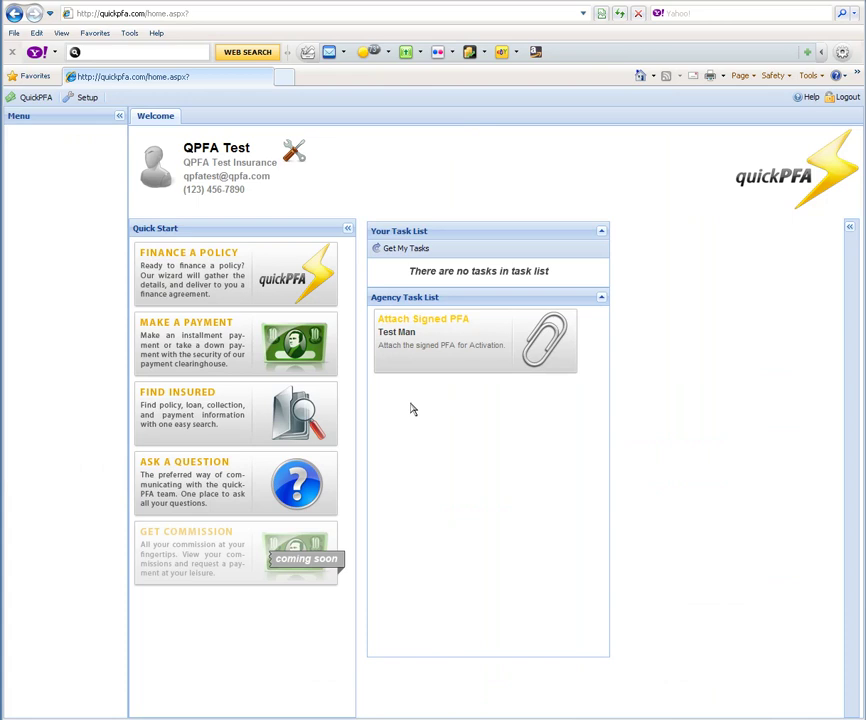
# Step: Refresh the task lists and begin attaching the signed PFA on the new task
pyautogui.click(411, 251)
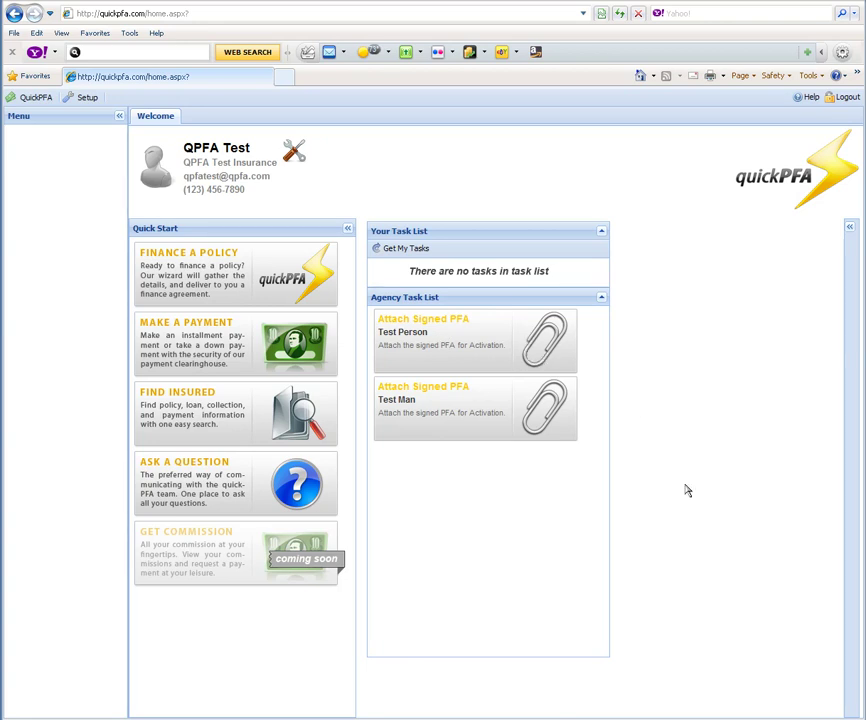
pyautogui.click(561, 342)
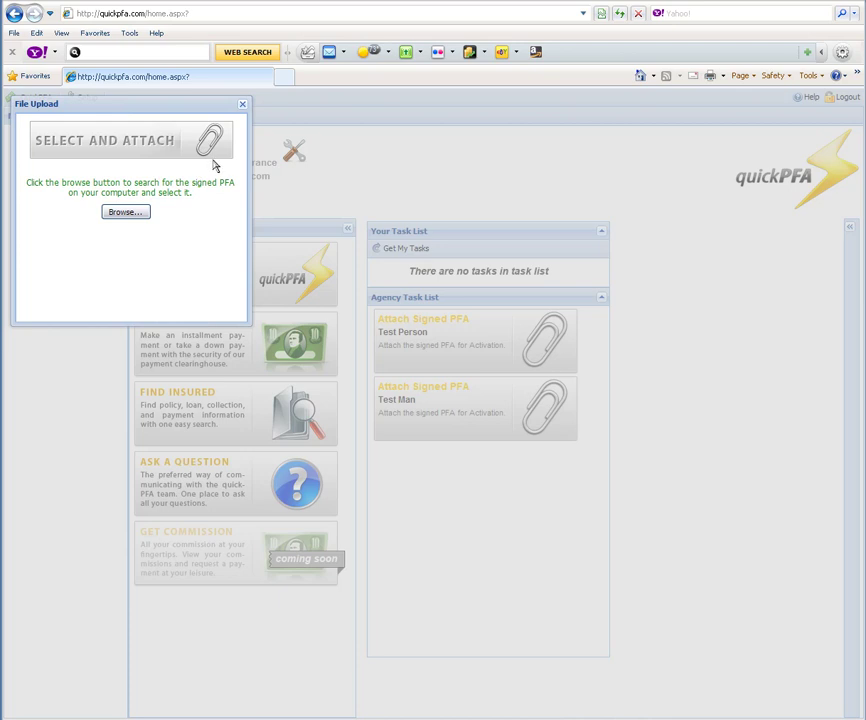
# Step: Dismiss the File Upload window and bring up the agency Setup Menus
pyautogui.click(244, 106)
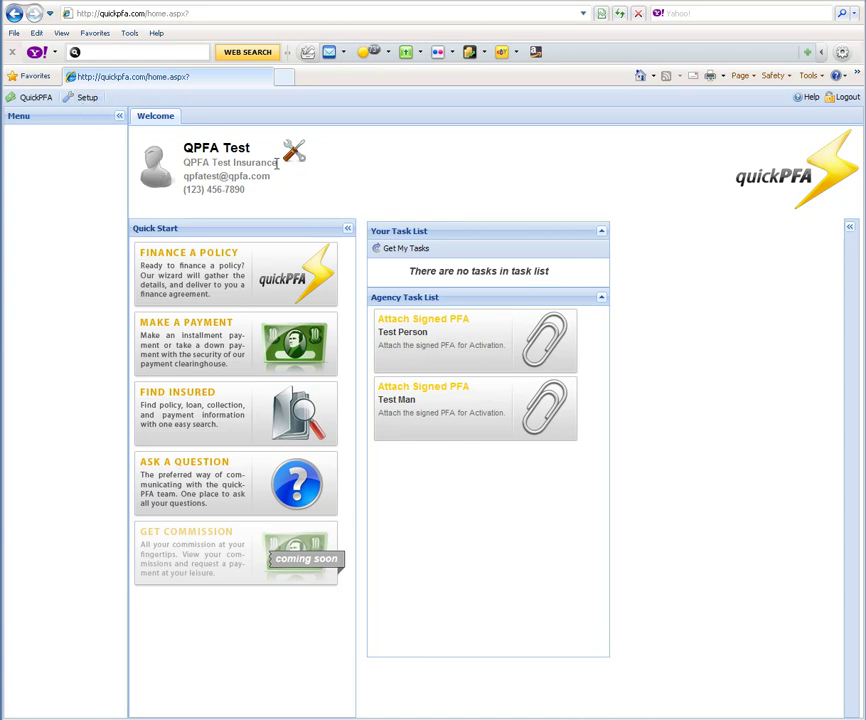
pyautogui.click(292, 156)
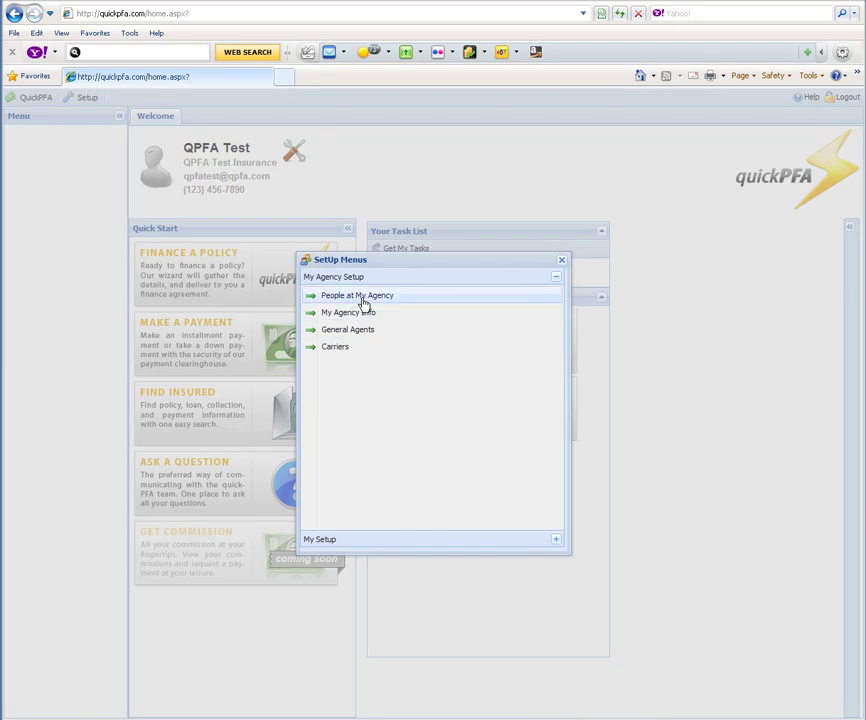
# Step: Close the Setup Menus window to return to the Welcome dashboard
pyautogui.click(559, 263)
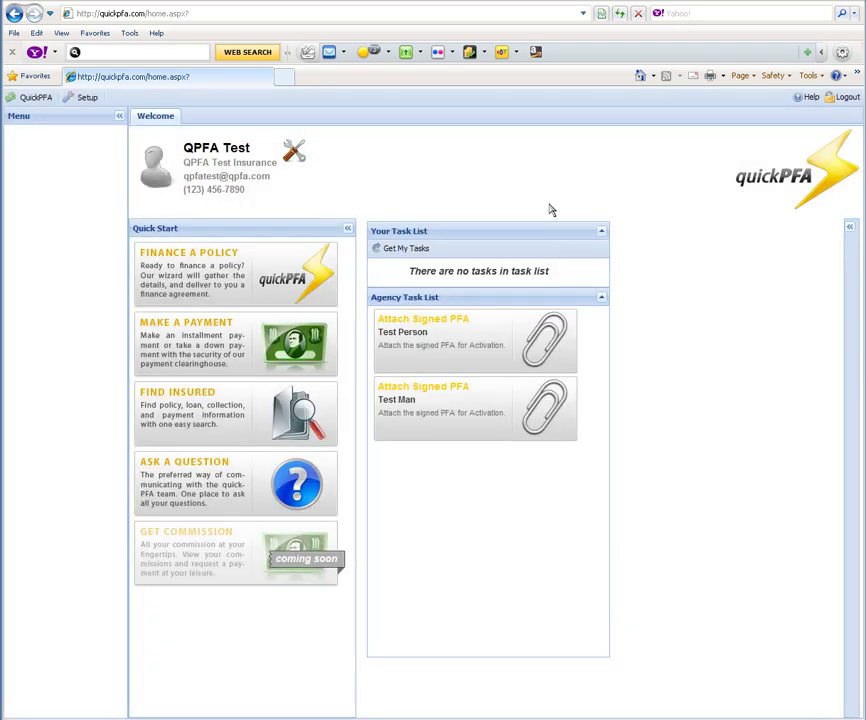